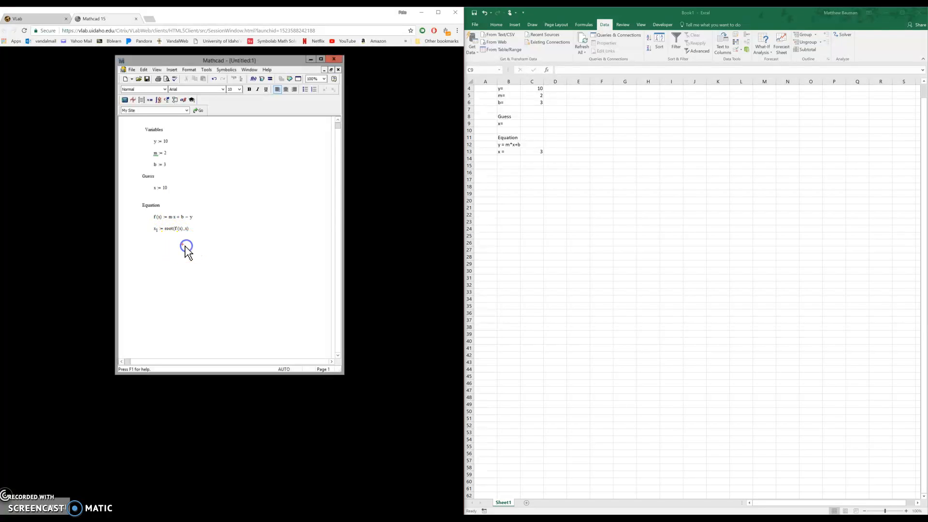
# Evaluate x1 numerically in a new math region below the root definition in the Mathcad worksheet.
pyautogui.click(180, 245)
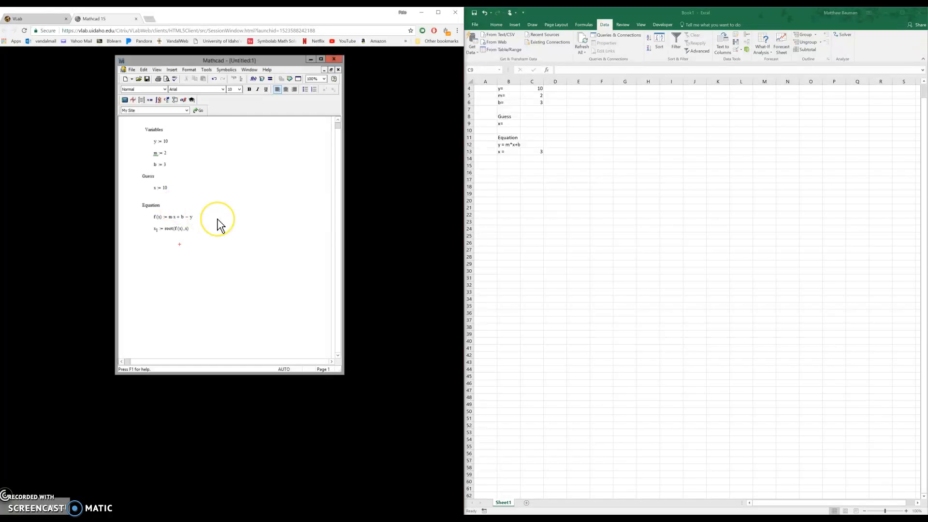
pyautogui.write('x1')
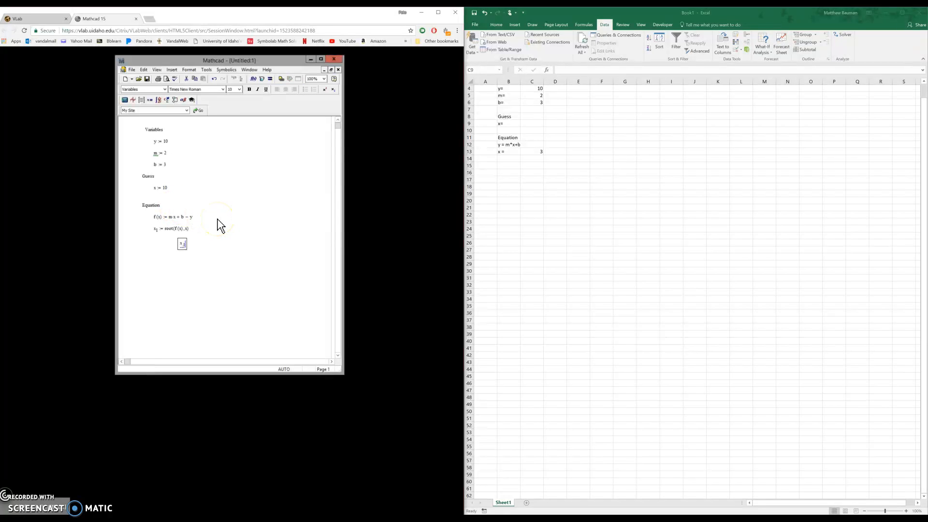
pyautogui.write('.1=')
pyautogui.click(211, 250)
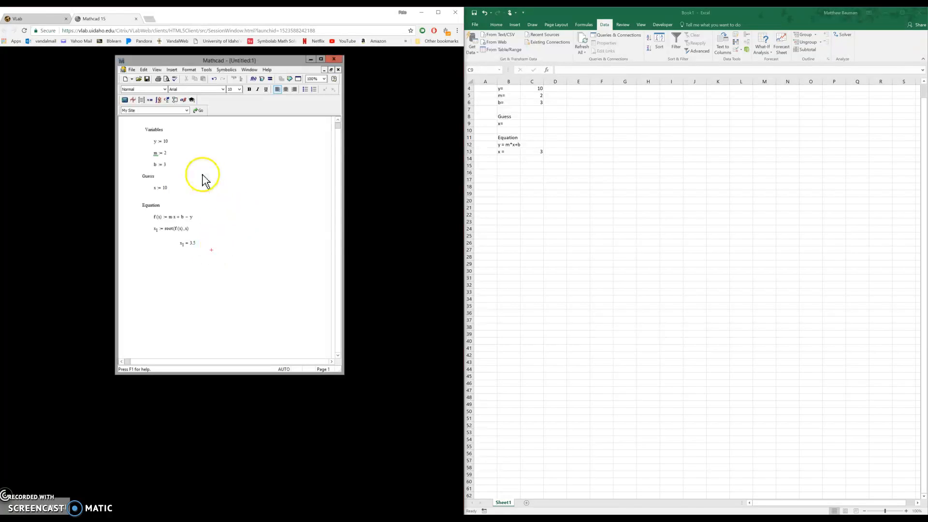
pyautogui.moveTo(188, 134); pyautogui.dragTo(203, 179)
# Switch to the Excel workbook and inspect the formula behind the x result in cell C13.
pyautogui.click(628, 203)
pyautogui.scroll(1, 629, 204)
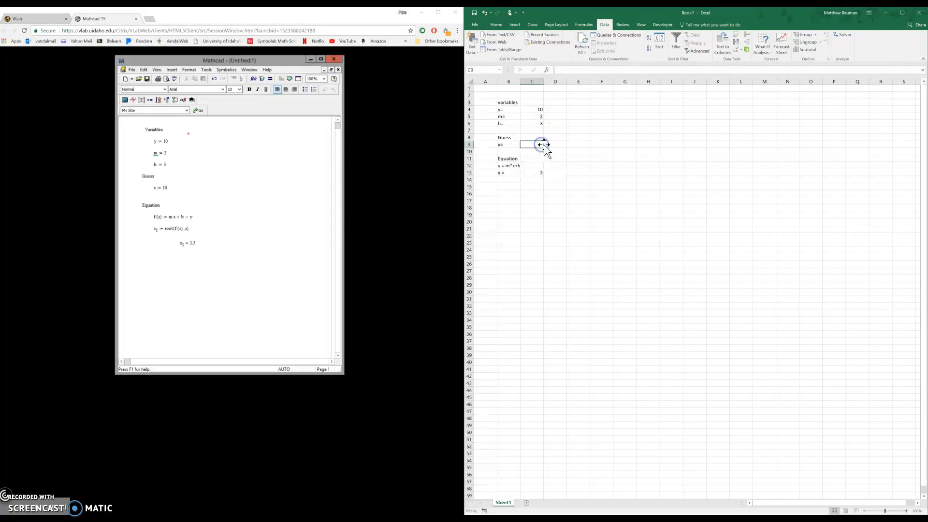
pyautogui.doubleClick(532, 172)
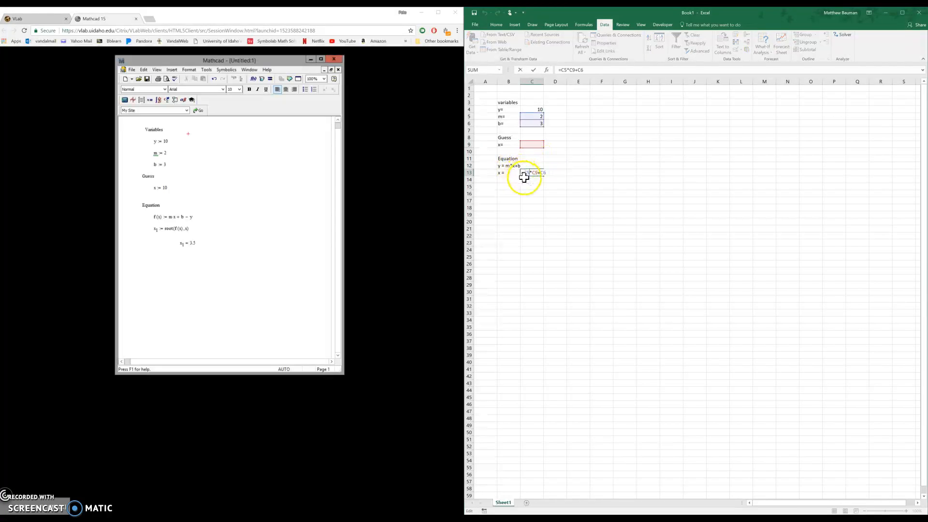
pyautogui.press('Escape')
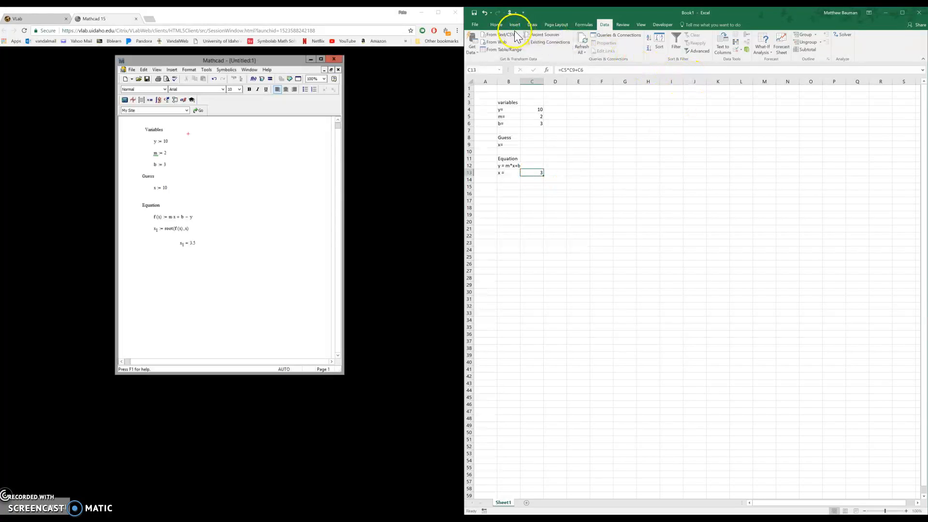
# Check the Solver Add-in entry among the active add-ins in the Excel options.
pyautogui.click(479, 25)
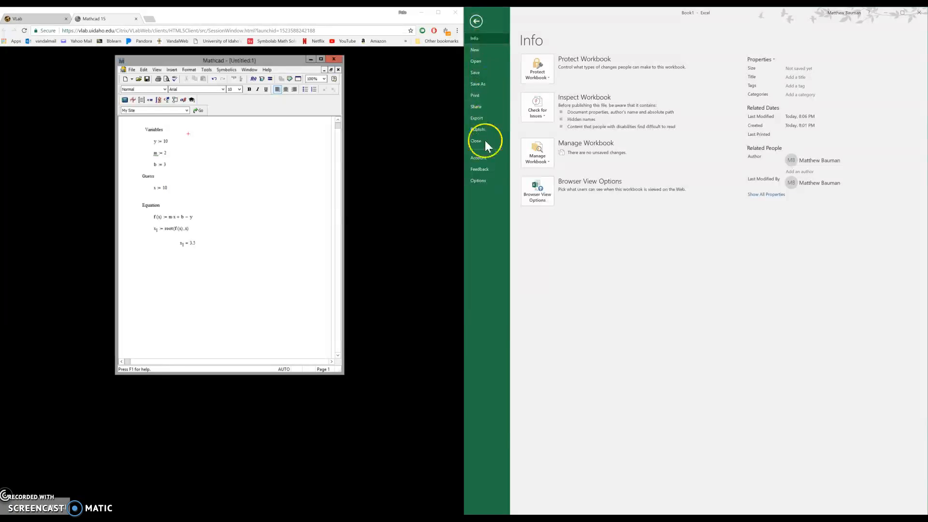
pyautogui.click(486, 178)
pyautogui.click(560, 256)
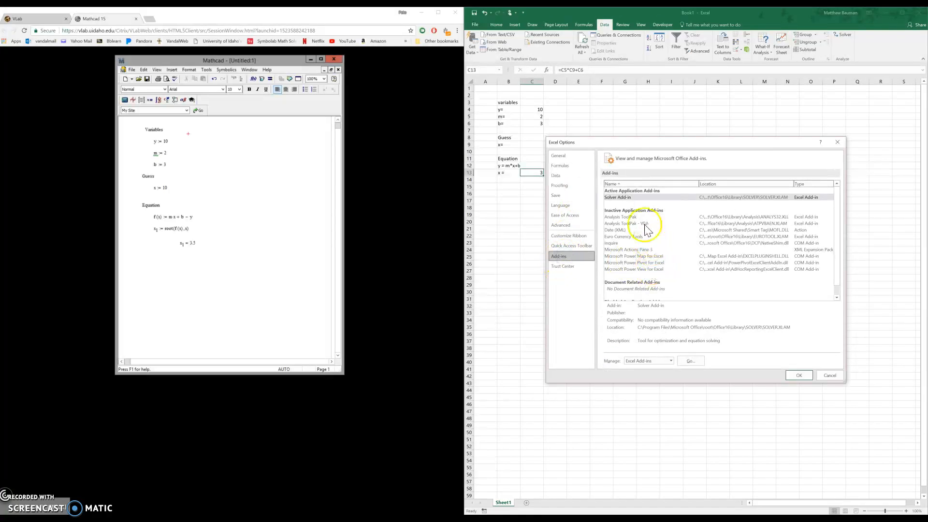
pyautogui.click(645, 198)
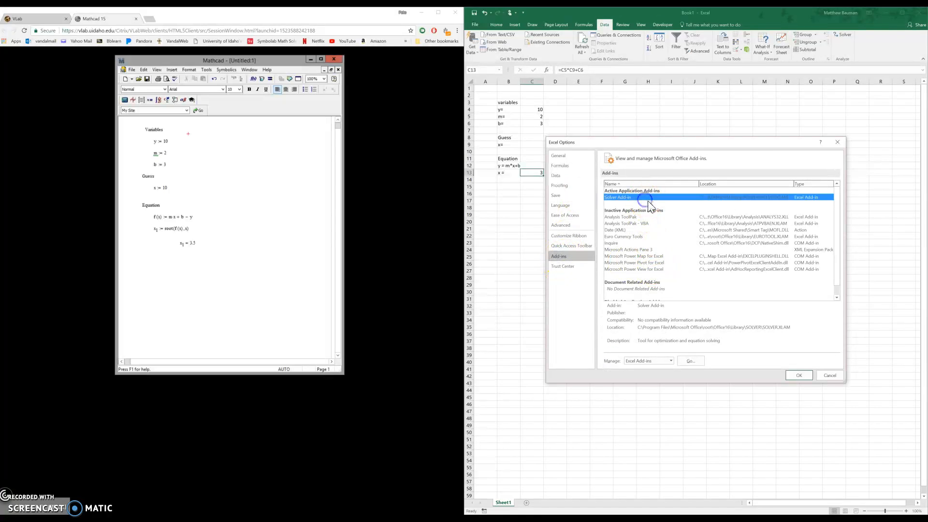
pyautogui.click(799, 376)
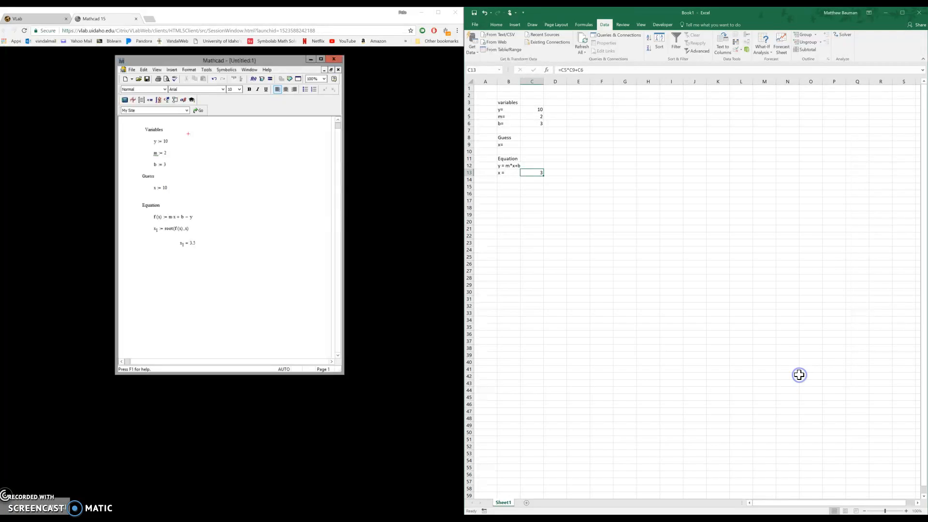
# Run Solver with objective C13 at a value of 10 by changing cell C9, accept the solution, and select C9.
pyautogui.click(843, 36)
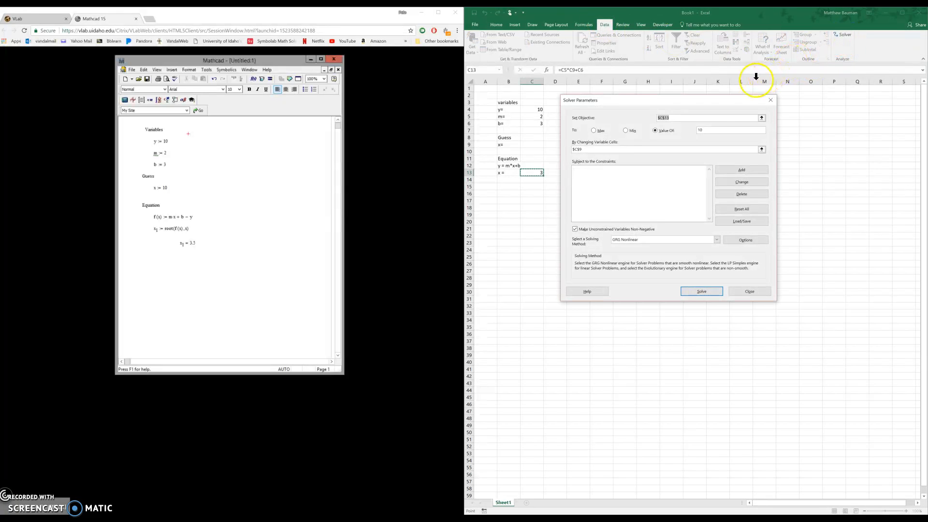
pyautogui.click(681, 119)
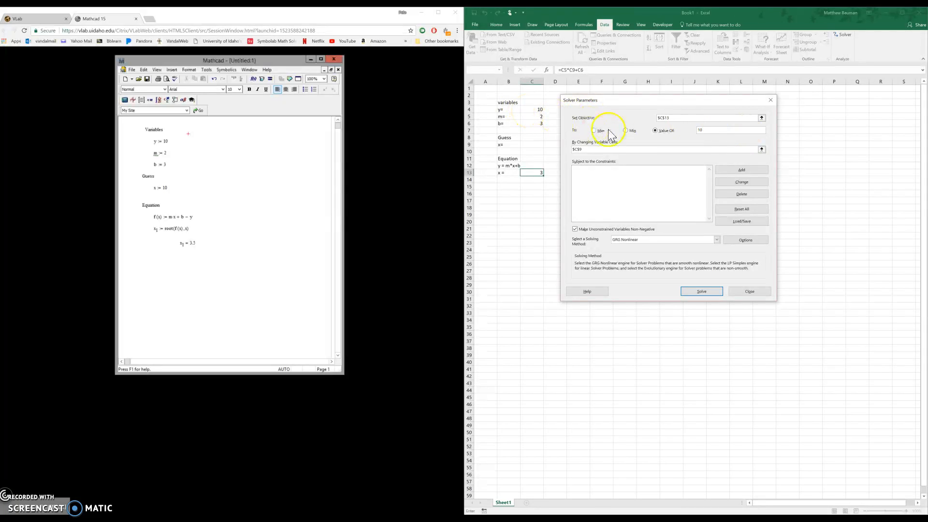
pyautogui.click(633, 149)
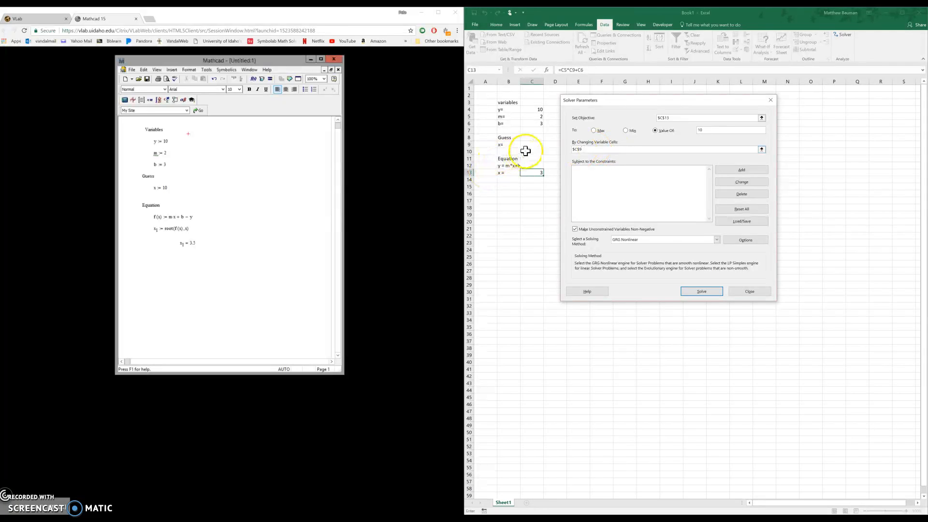
pyautogui.click(696, 293)
pyautogui.click(611, 279)
pyautogui.click(536, 145)
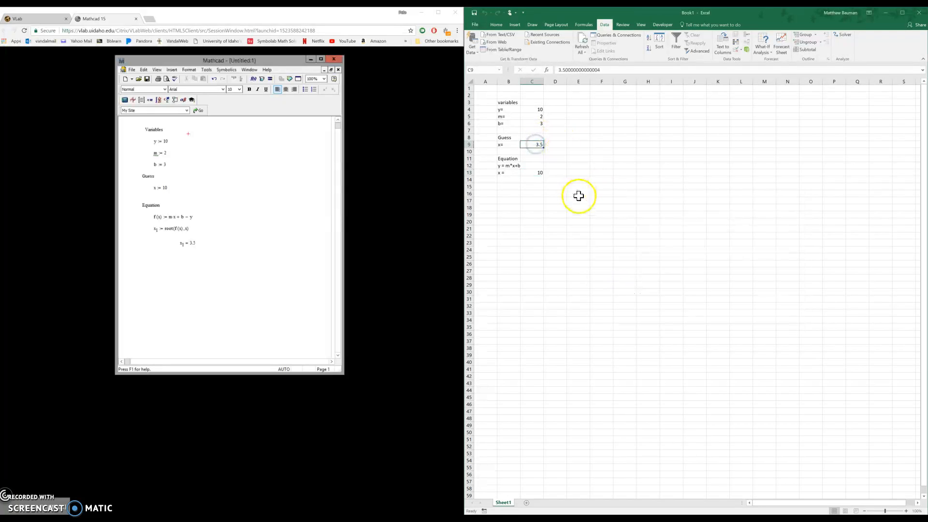
pyautogui.click(576, 103)
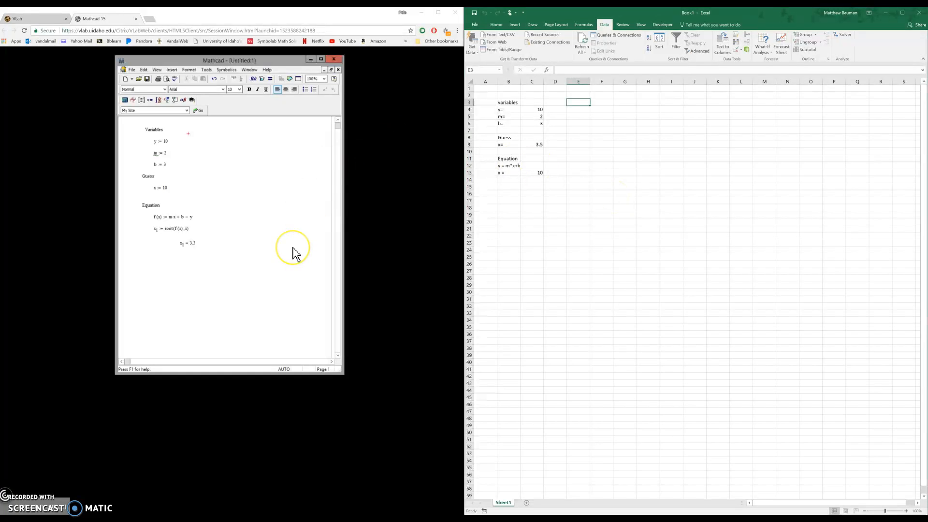
pyautogui.moveTo(292, 294); pyautogui.dragTo(236, 142)
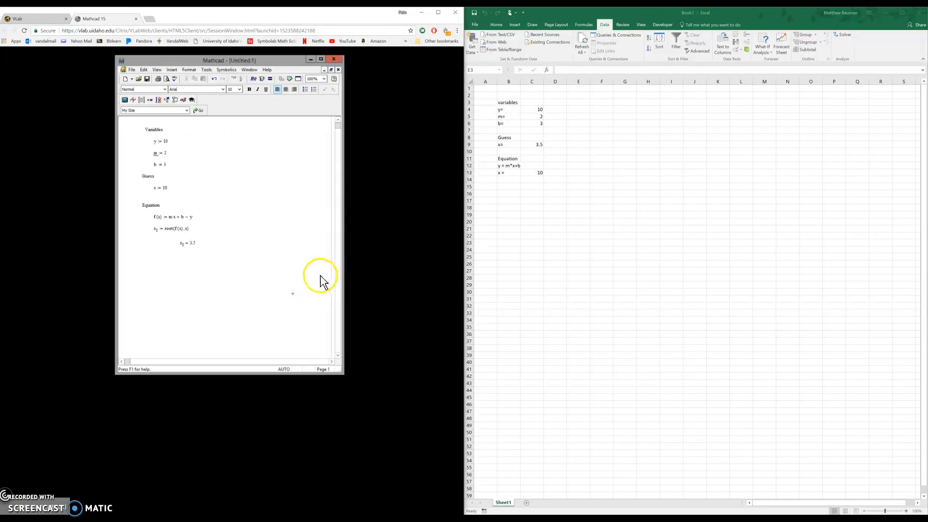
pyautogui.moveTo(316, 280); pyautogui.dragTo(219, 147)
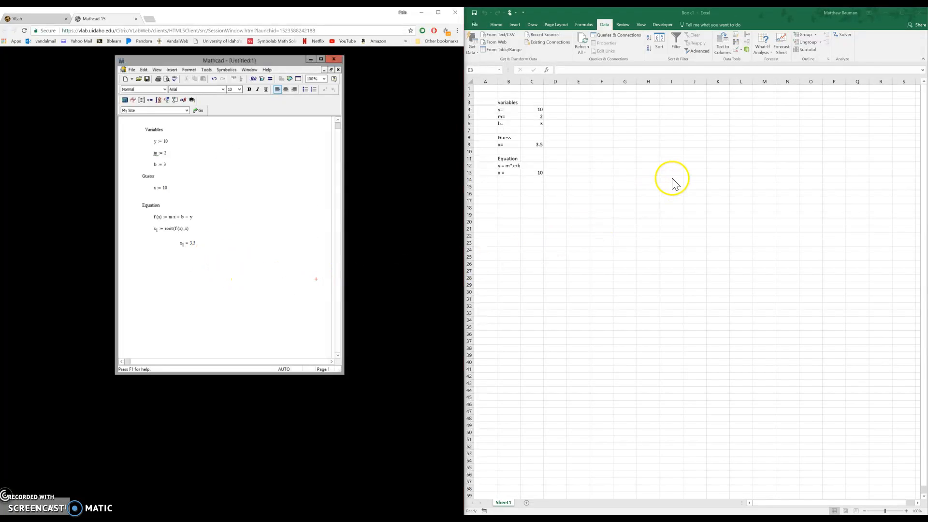
pyautogui.click(482, 24)
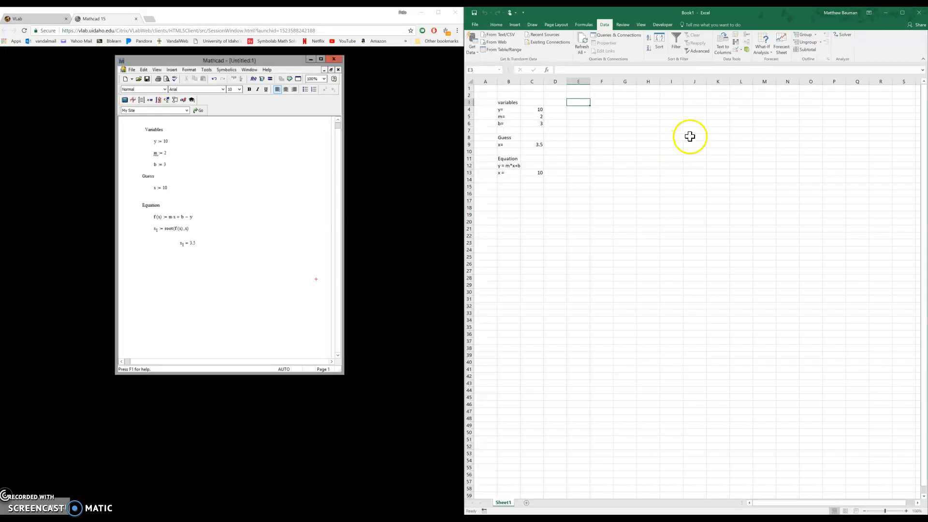
# Review the Solver parameters and the formula in cell C13 of the workbook.
pyautogui.click(849, 37)
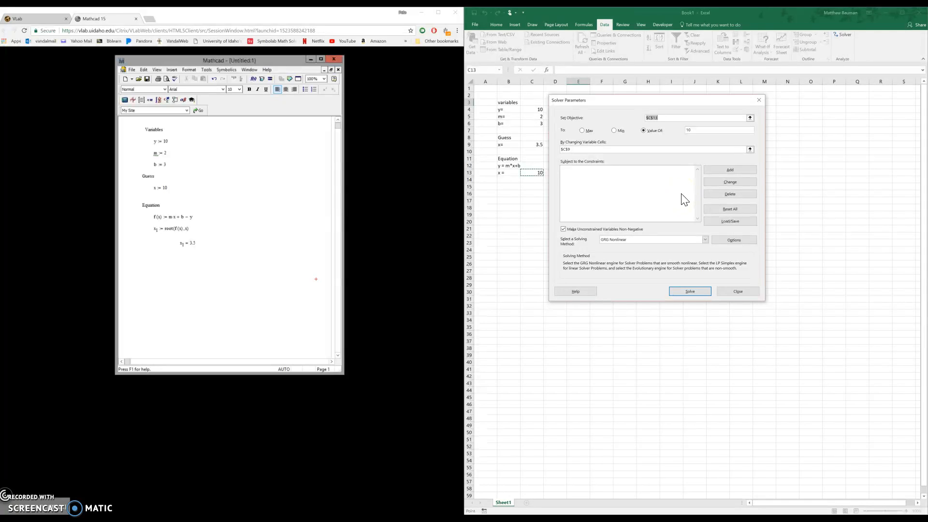
pyautogui.click(731, 292)
pyautogui.click(538, 171)
pyautogui.write('=C5*C9+C6')
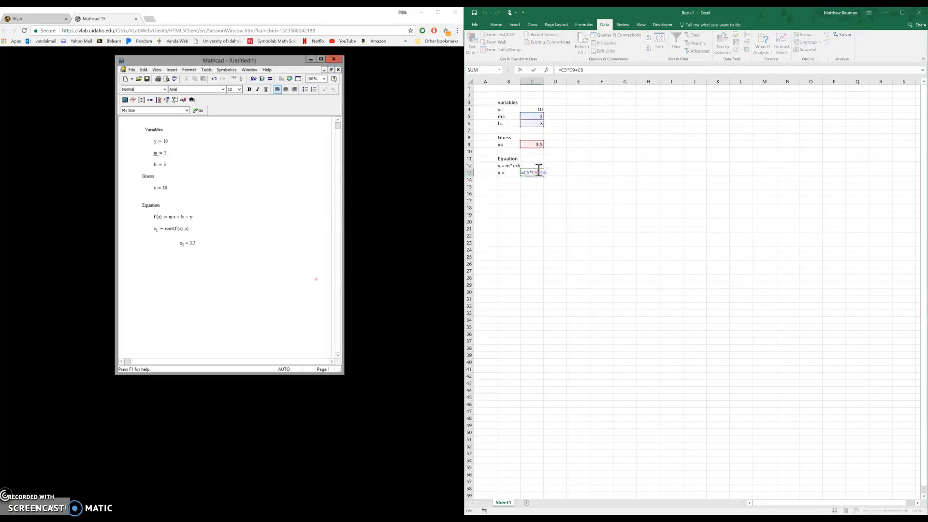
pyautogui.hotkey('ctrl', 'Return')
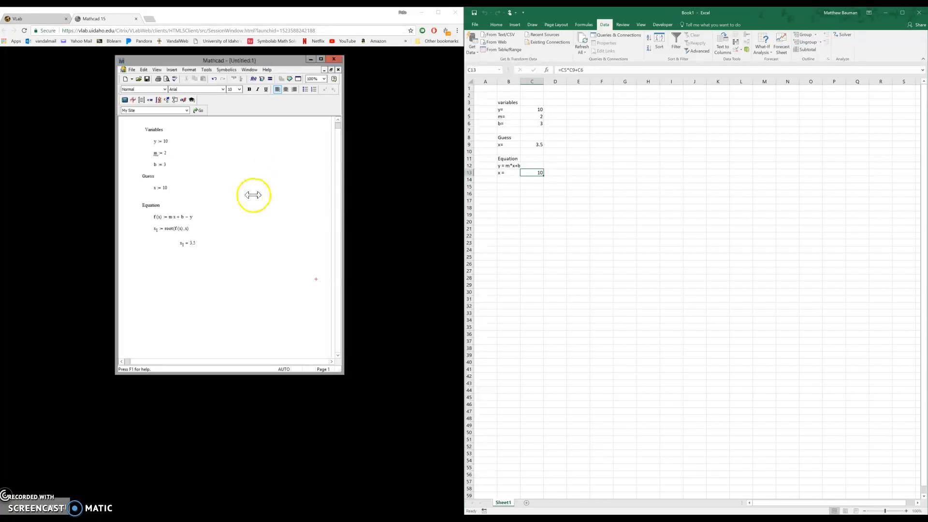
pyautogui.moveTo(272, 256); pyautogui.dragTo(222, 204)
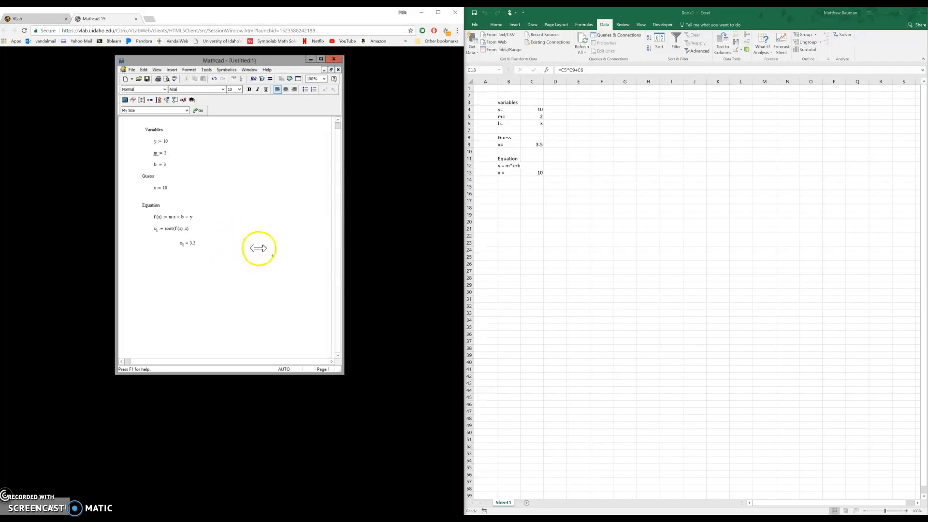